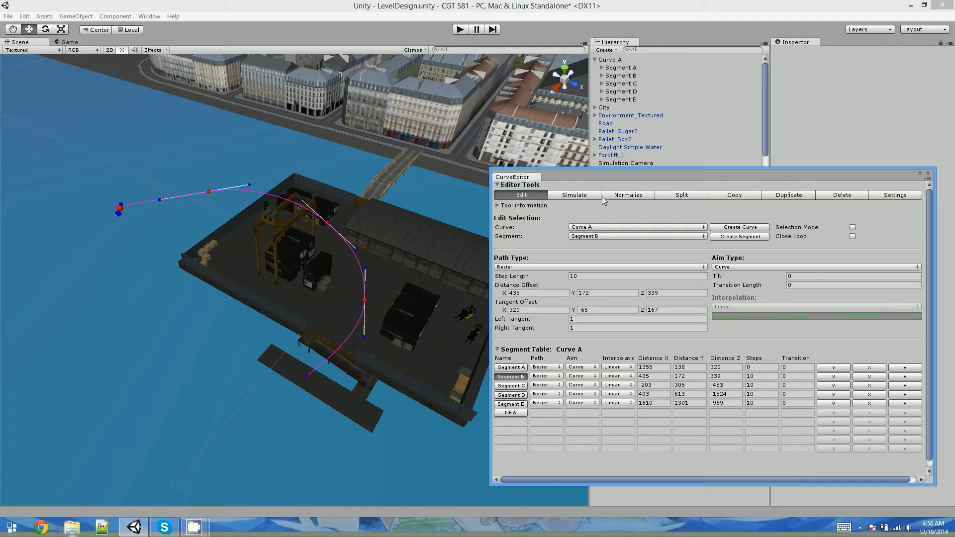
# Step: Create a traveler for Curve A in the Simulate tool and set Traveler as the simulation target
pyautogui.click(592, 195)
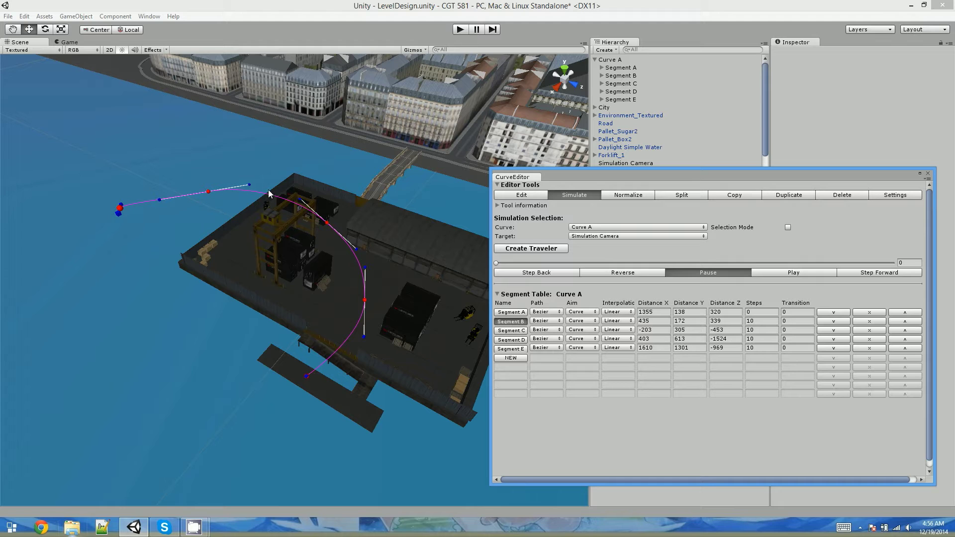
pyautogui.click(526, 249)
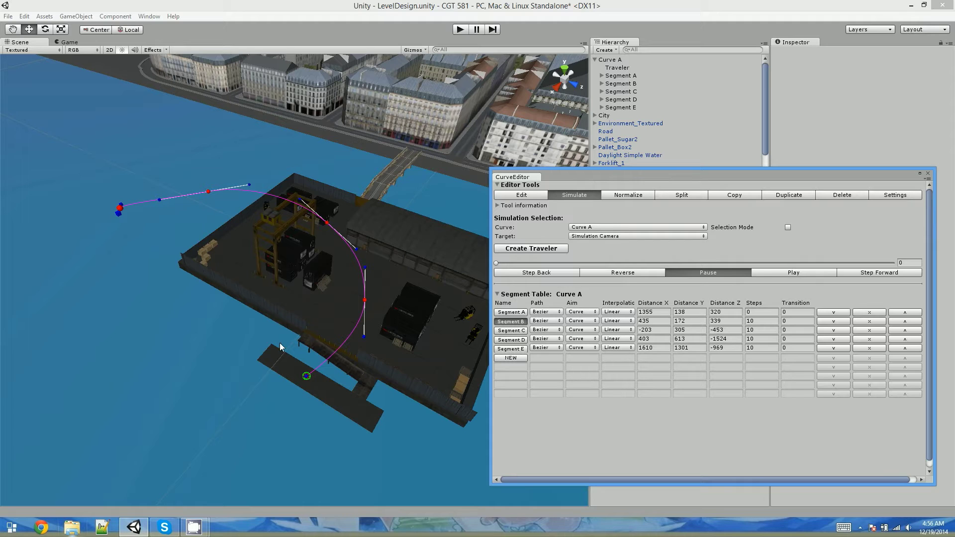
pyautogui.click(603, 236)
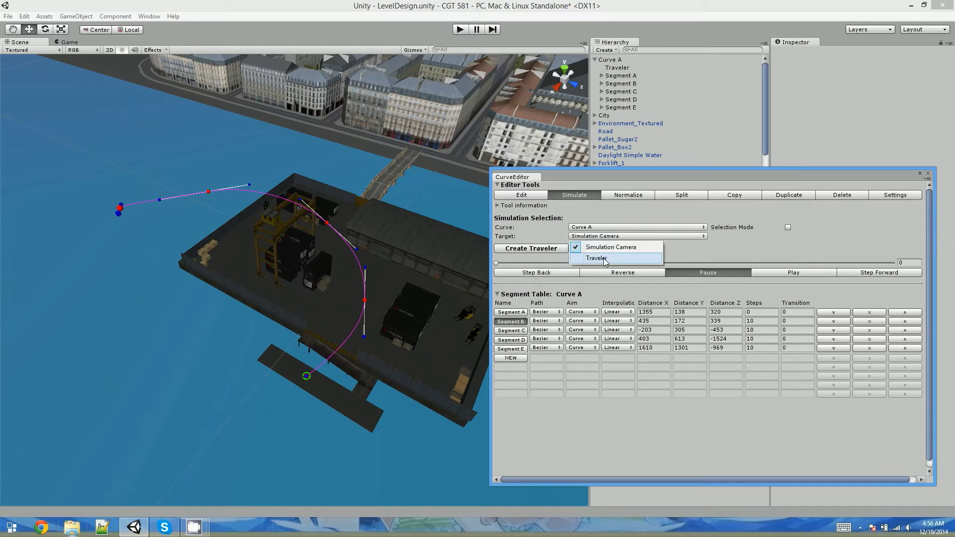
pyautogui.click(597, 258)
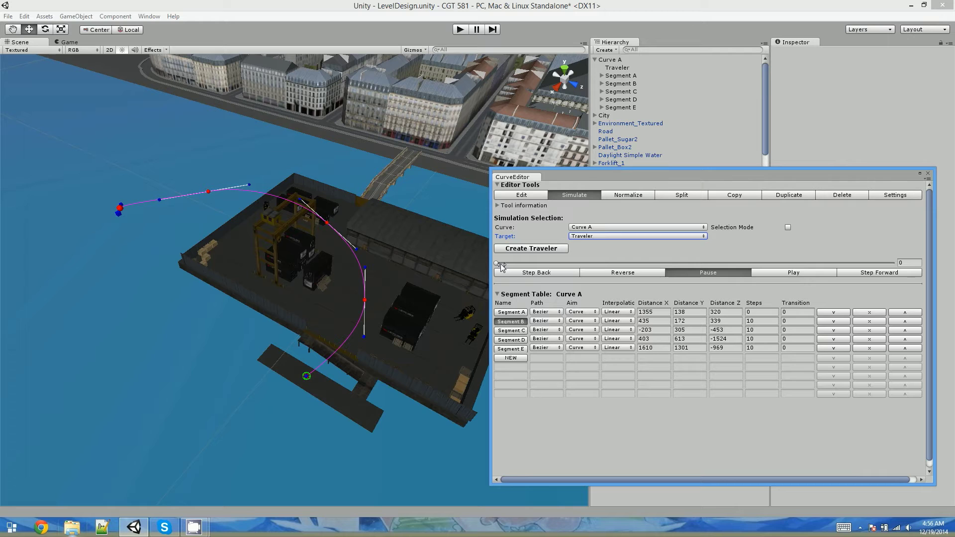
# Step: Preview the Traveler's motion along Curve A by scrubbing it back and forth, and play the simulation briefly before pausing it
pyautogui.moveTo(498, 263); pyautogui.dragTo(726, 263)
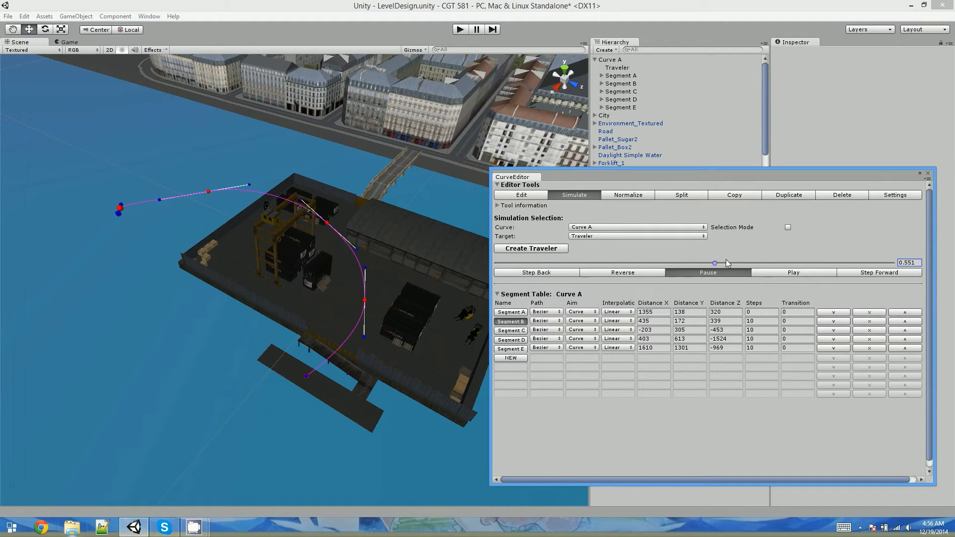
pyautogui.click(657, 264)
pyautogui.moveTo(658, 264); pyautogui.dragTo(491, 242)
pyautogui.click(794, 273)
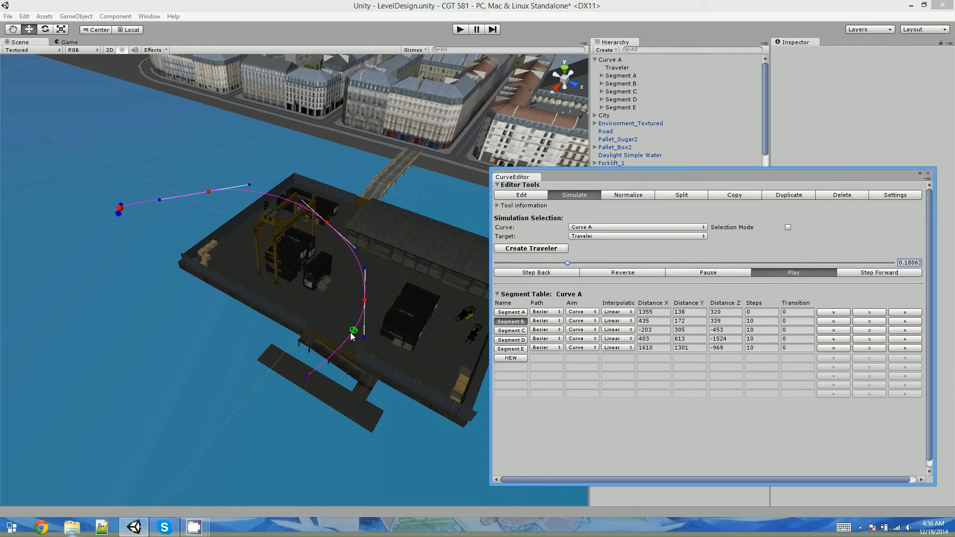
pyautogui.click(719, 273)
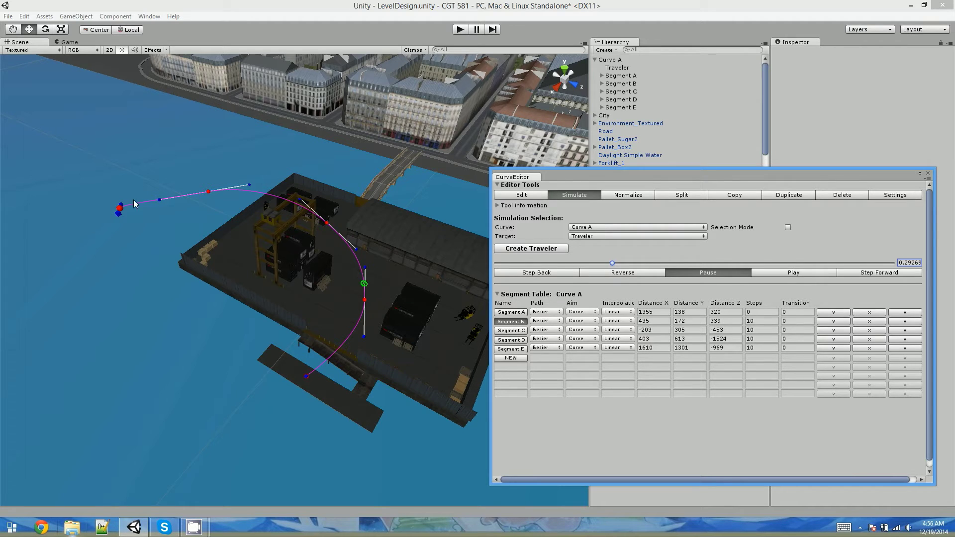
# Step: Normalize Curve A with a total of 60 steps
pyautogui.click(629, 195)
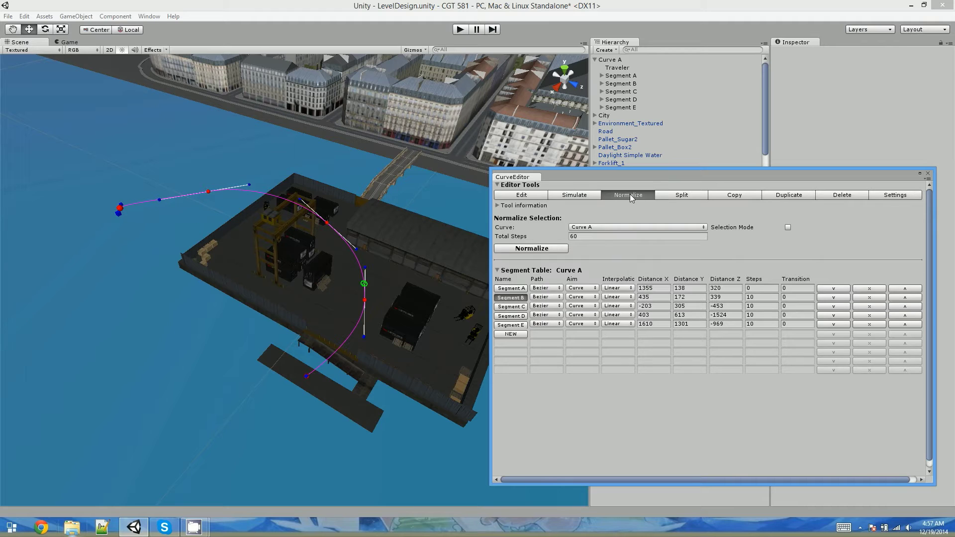
pyautogui.click(601, 237)
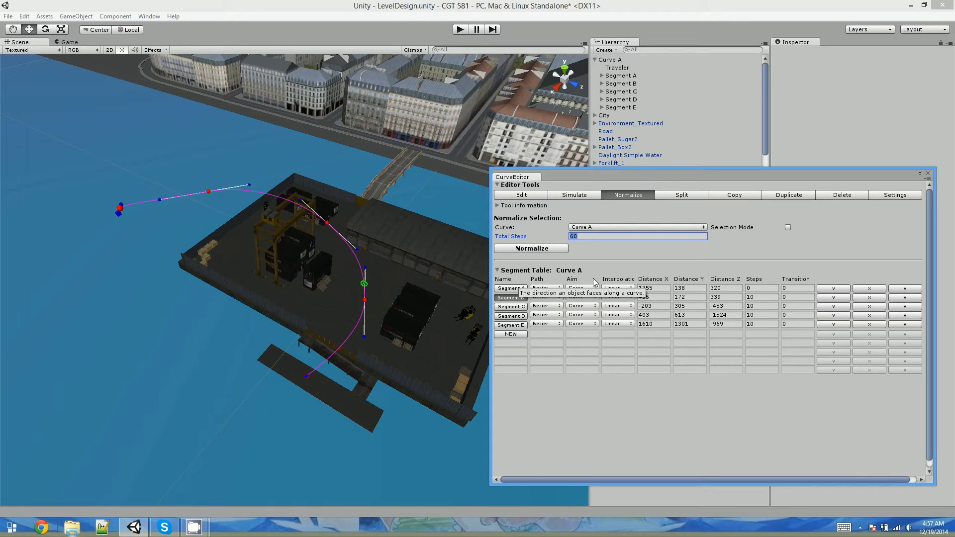
pyautogui.click(565, 248)
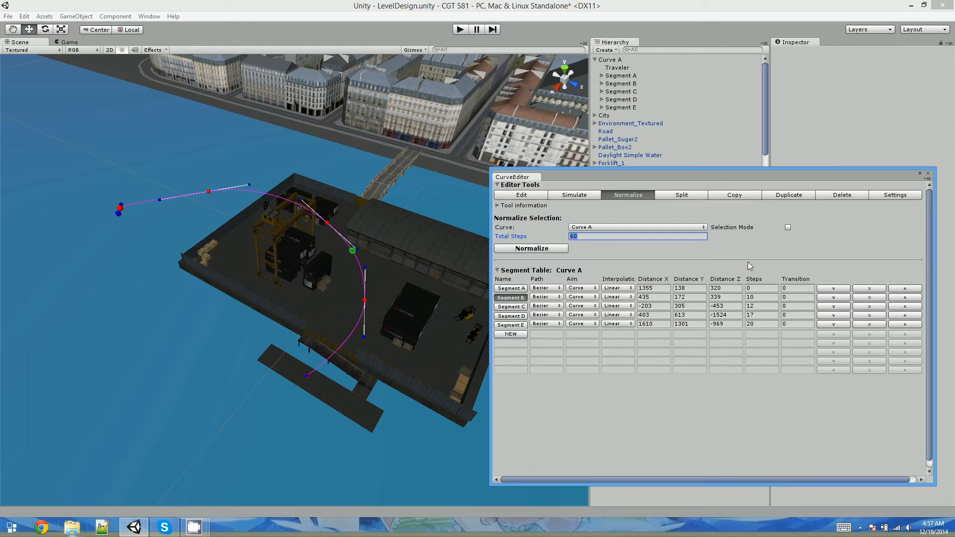
# Step: Split Segment B of Curve A at position 0.752
pyautogui.click(673, 198)
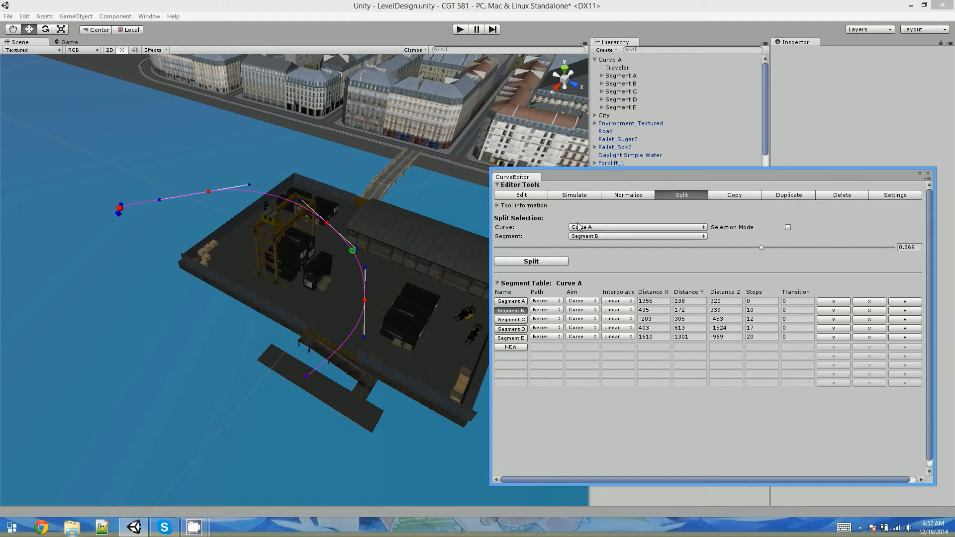
pyautogui.click(581, 236)
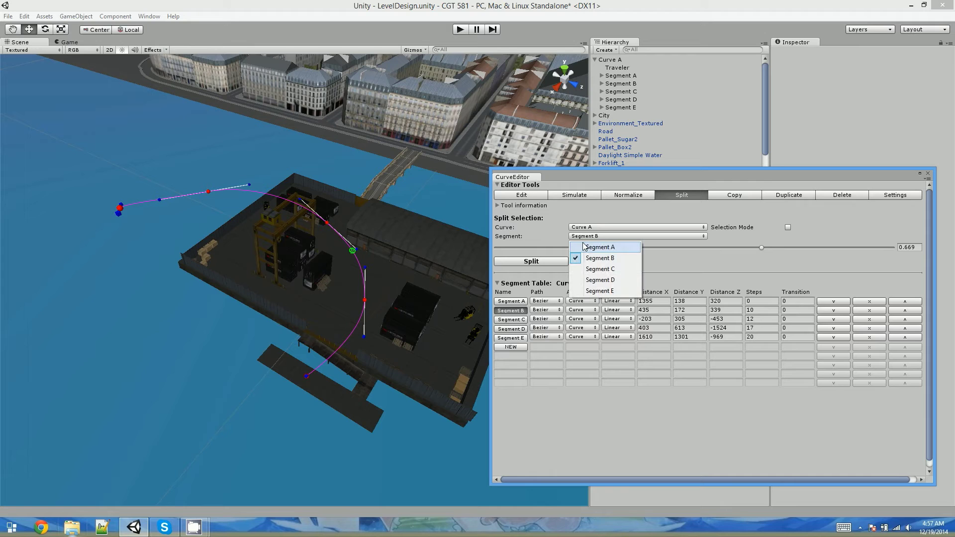
pyautogui.click(599, 247)
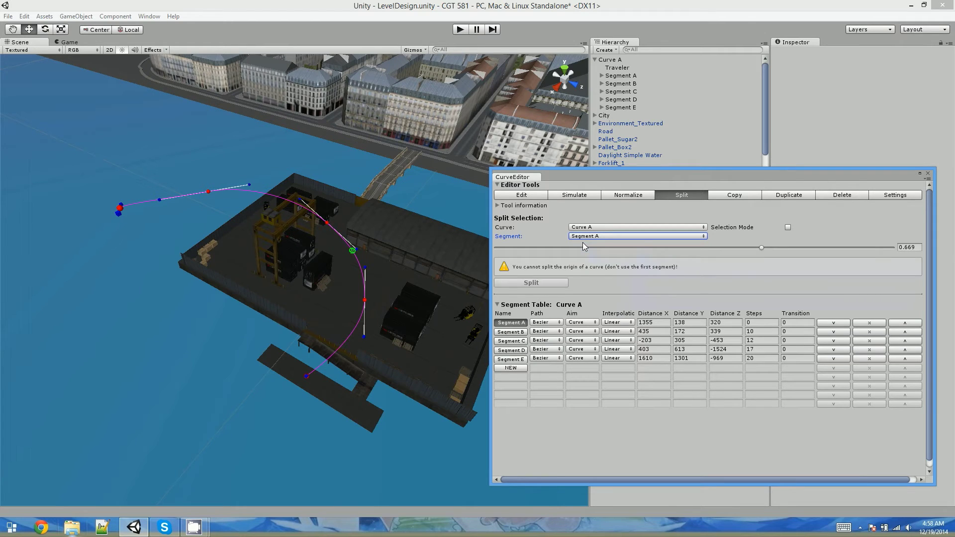
pyautogui.click(583, 238)
pyautogui.click(604, 249)
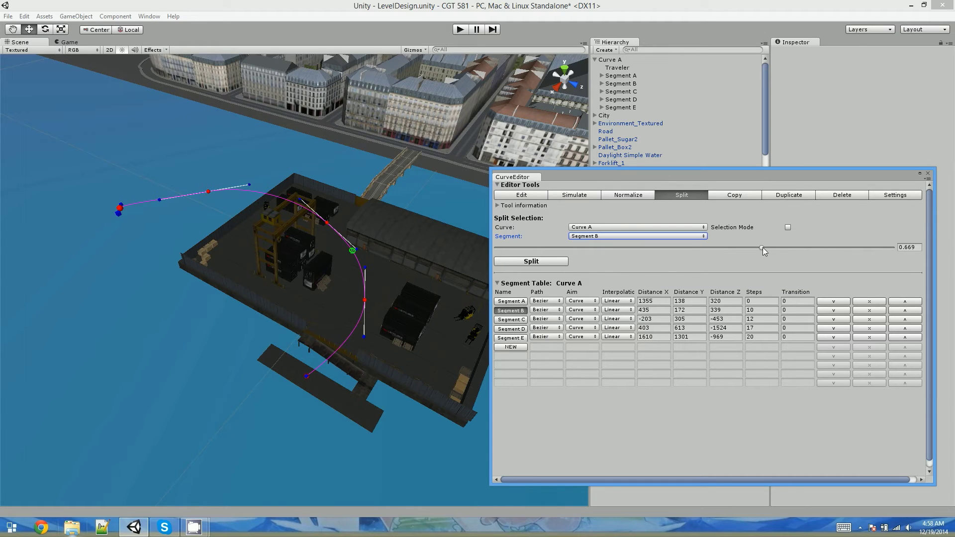
pyautogui.moveTo(762, 248); pyautogui.dragTo(672, 244)
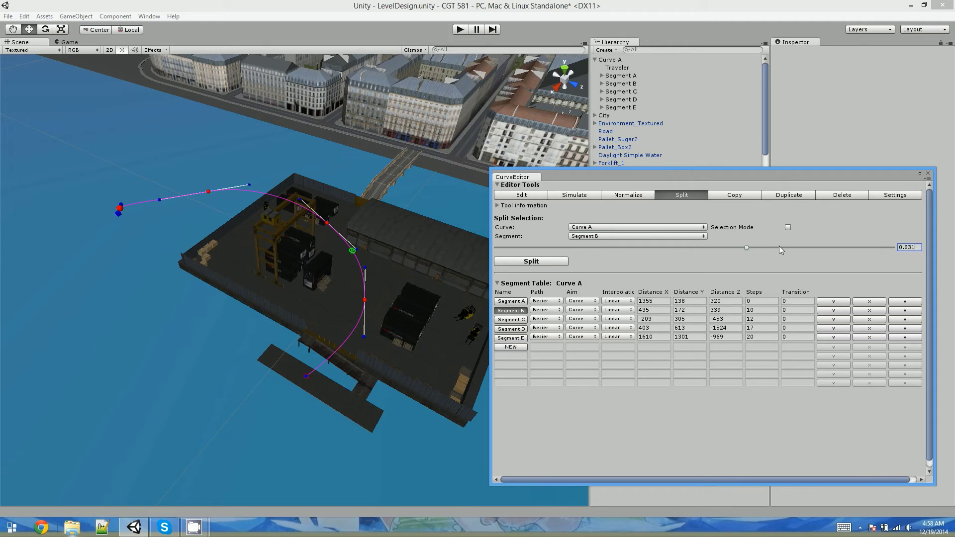
pyautogui.moveTo(770, 248); pyautogui.dragTo(782, 248)
pyautogui.click(540, 263)
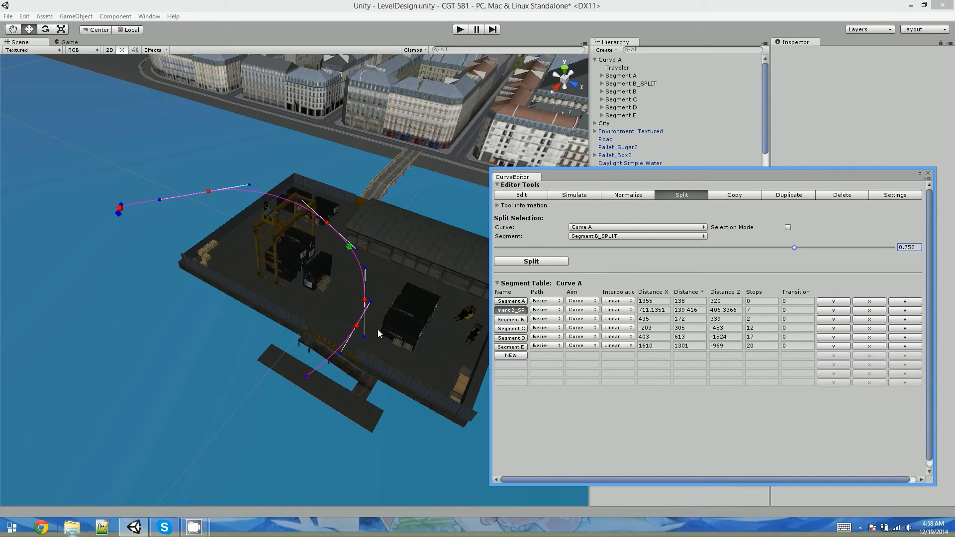
# Step: Set the right tangent weight of Segment B_SPLIT to 0.34, keeping its left tangent weight at 1
pyautogui.keyDown('alt'); pyautogui.moveTo(253, 336); pyautogui.dragTo(379, 348); pyautogui.keyUp('alt')
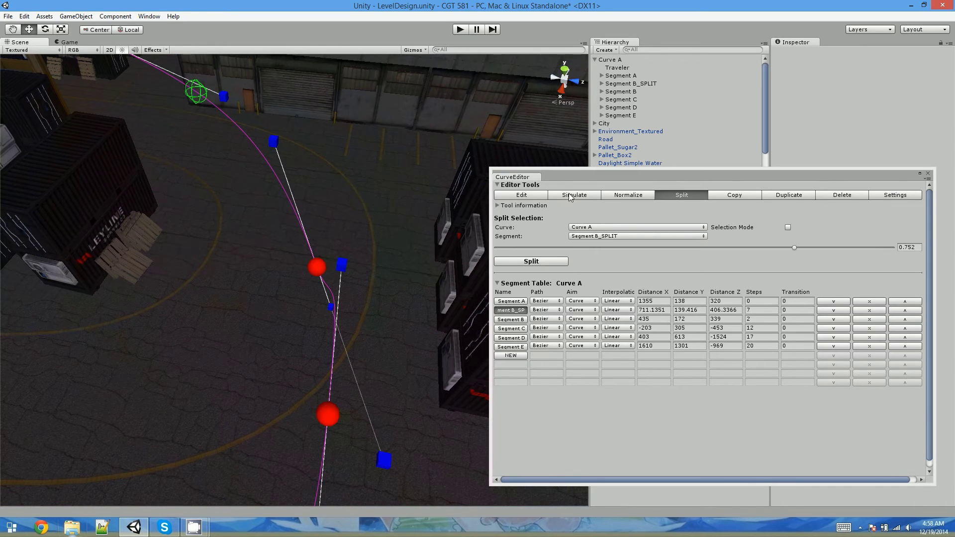
pyautogui.click(523, 196)
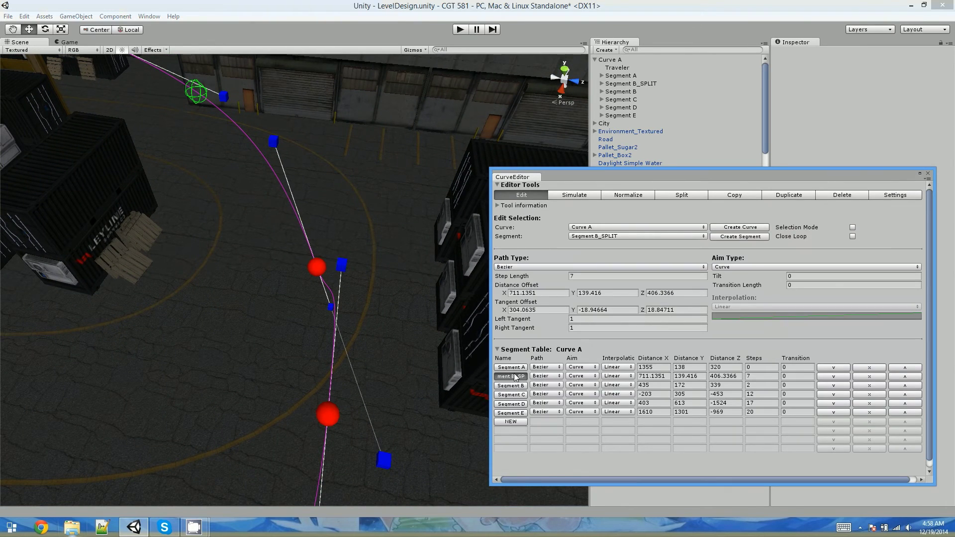
pyautogui.click(540, 324)
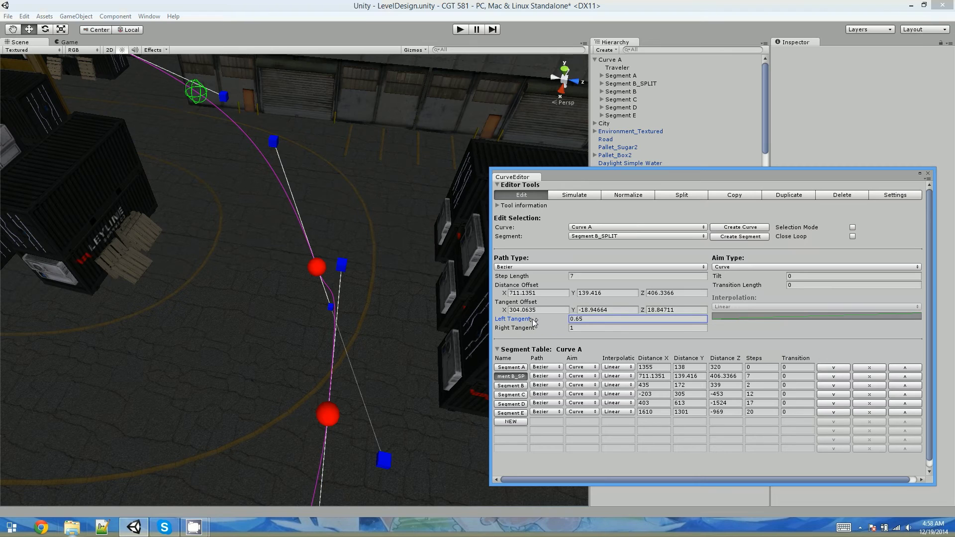
pyautogui.click(547, 328)
pyautogui.write('0.05')
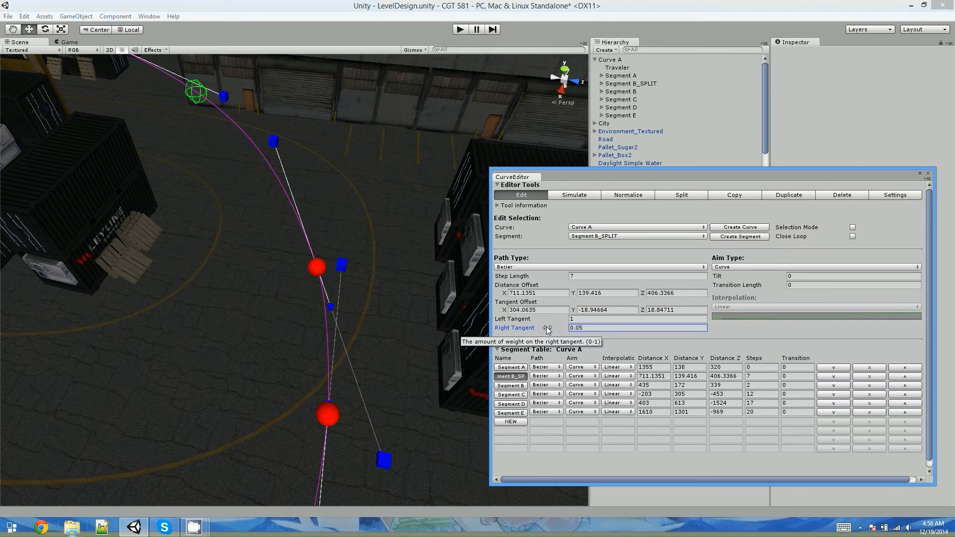
pyautogui.moveTo(547, 329); pyautogui.dragTo(506, 335)
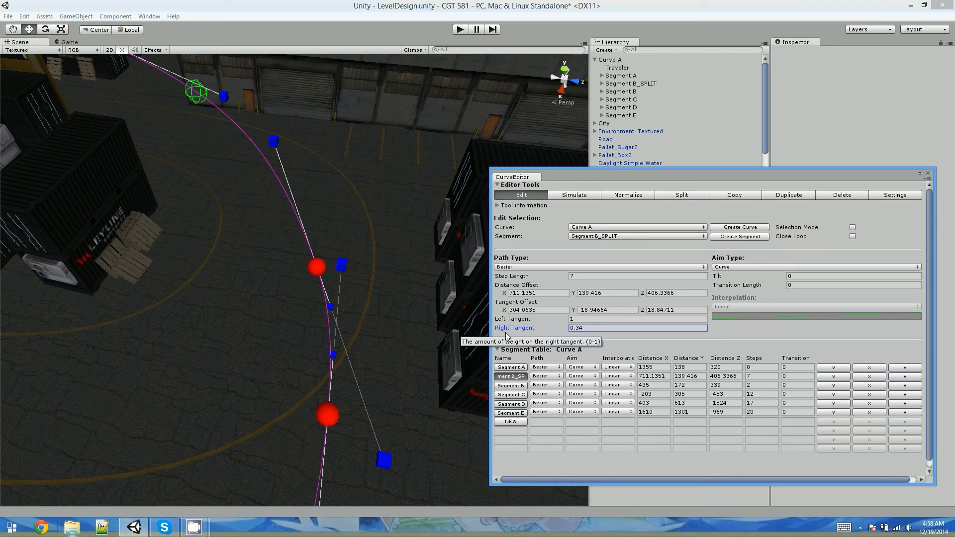
# Step: Examine the shape of Curve A around the split segment from several angles and distances
pyautogui.keyDown('alt'); pyautogui.moveTo(367, 294); pyautogui.dragTo(370, 311); pyautogui.keyUp('alt')
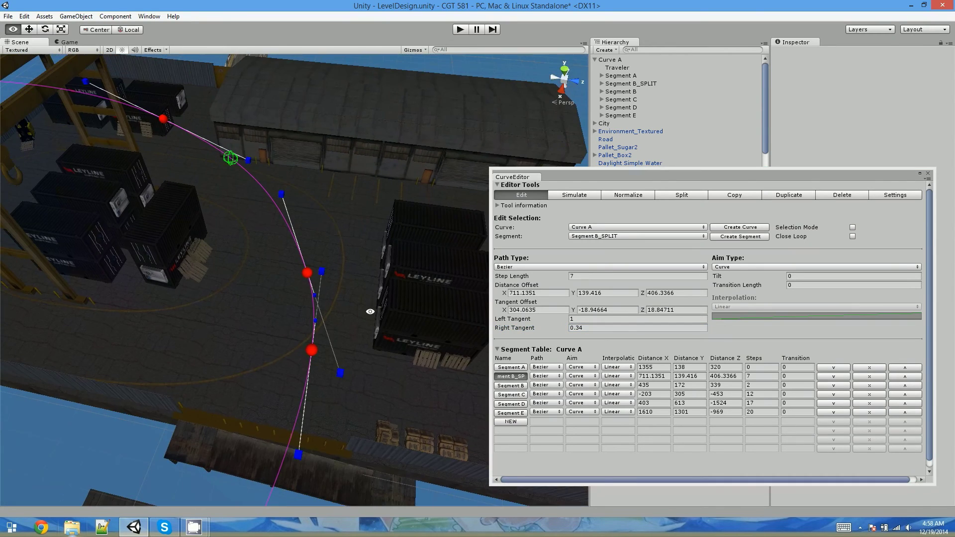
pyautogui.scroll(-5, 370, 311)
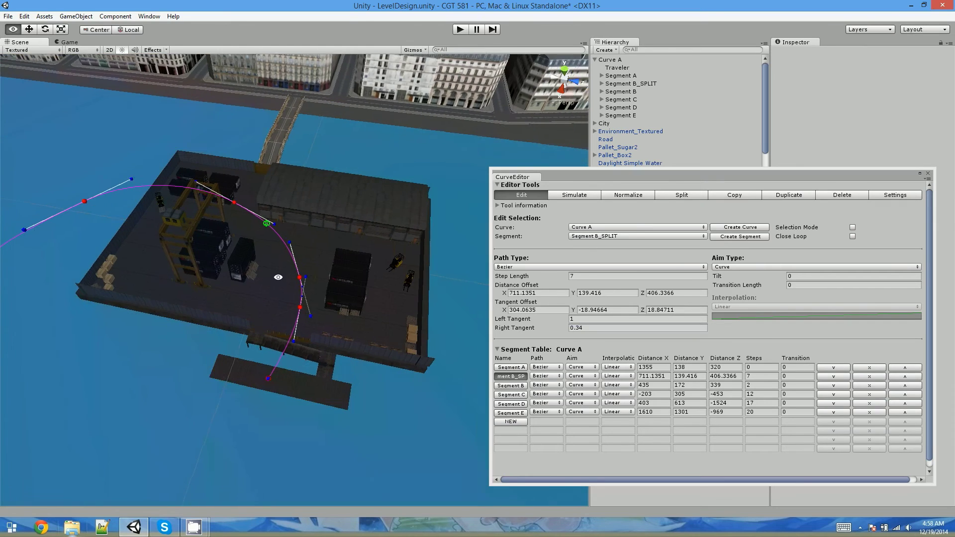
pyautogui.keyDown('alt'); pyautogui.moveTo(277, 277); pyautogui.dragTo(187, 296); pyautogui.keyUp('alt')
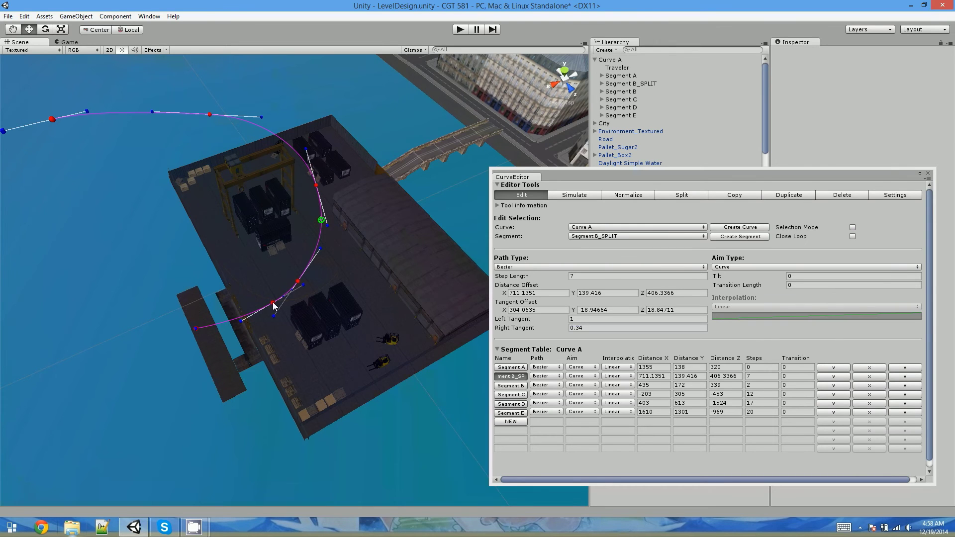
pyautogui.keyDown('alt'); pyautogui.moveTo(345, 270); pyautogui.dragTo(335, 301); pyautogui.keyUp('alt')
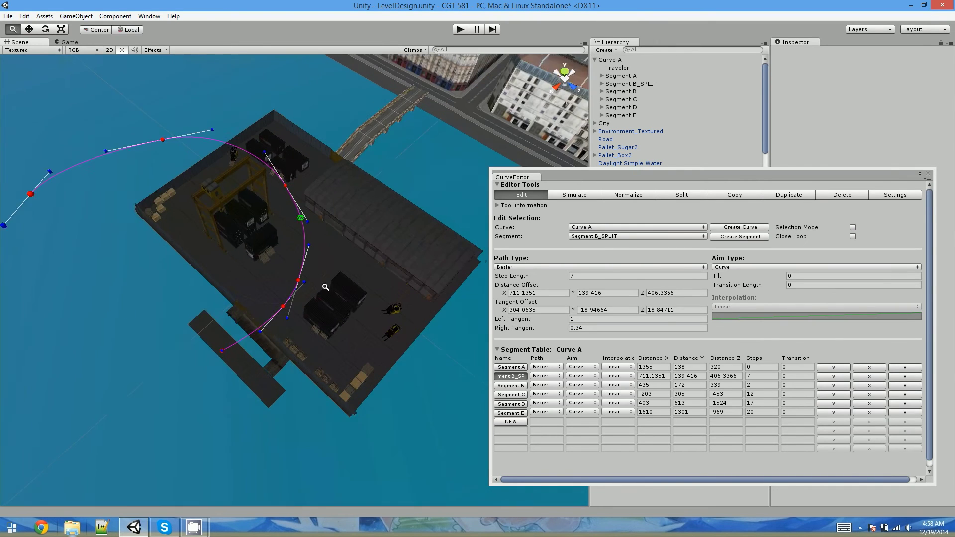
pyautogui.scroll(4, 335, 302)
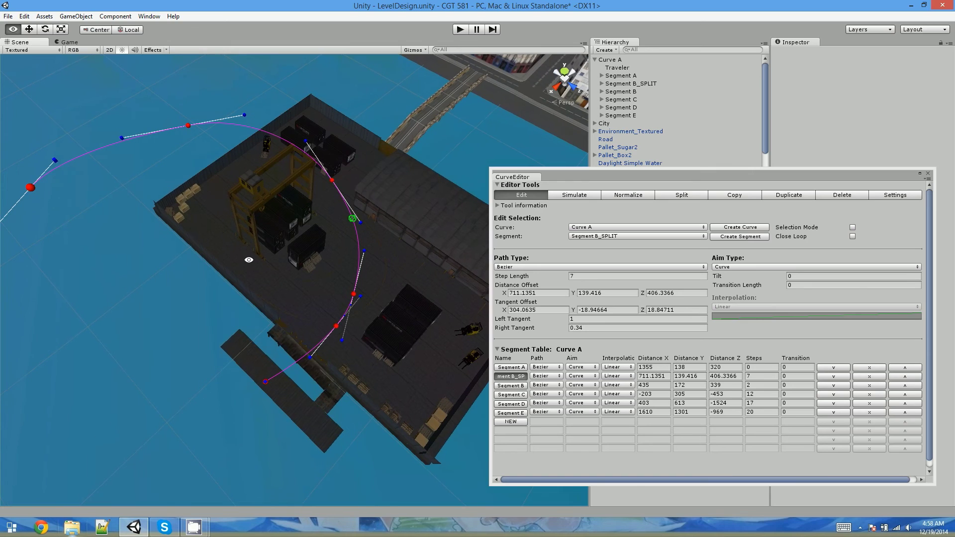
pyautogui.keyDown('alt'); pyautogui.moveTo(248, 255); pyautogui.dragTo(309, 259); pyautogui.keyUp('alt')
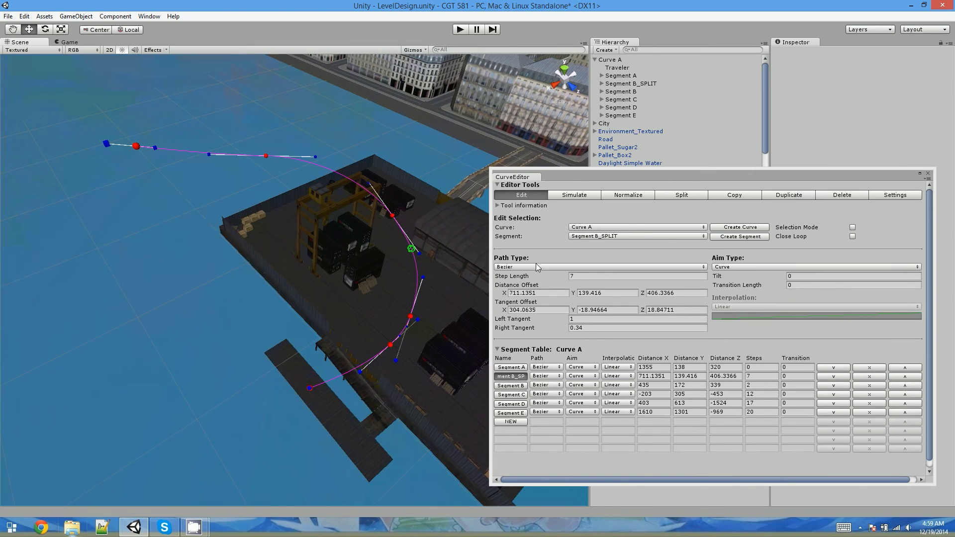
# Step: Split Segment C of Curve A at position 0.367
pyautogui.click(724, 200)
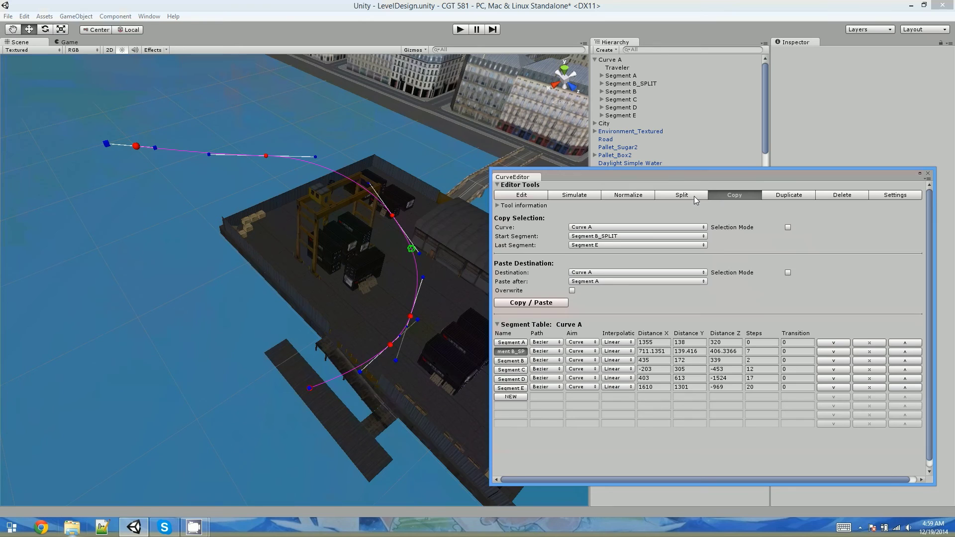
pyautogui.click(699, 197)
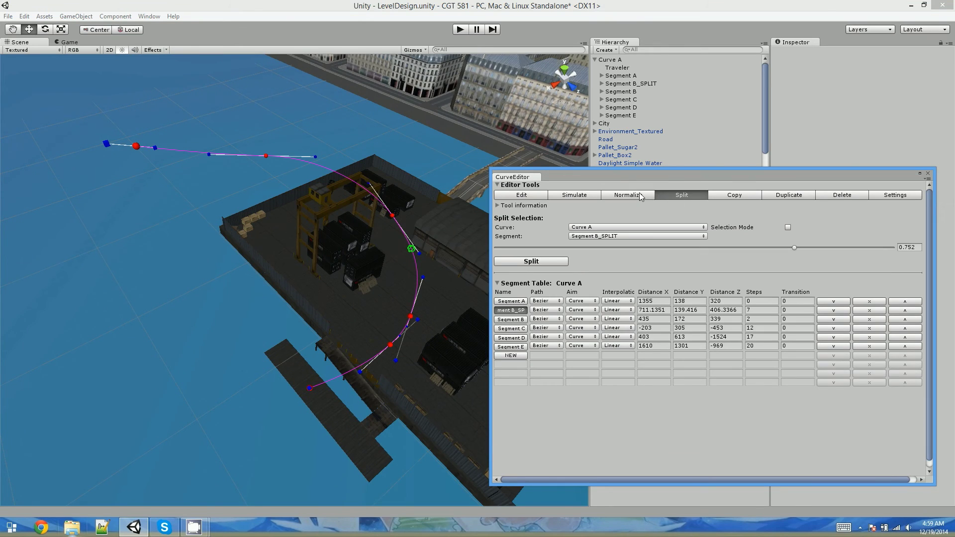
pyautogui.click(610, 228)
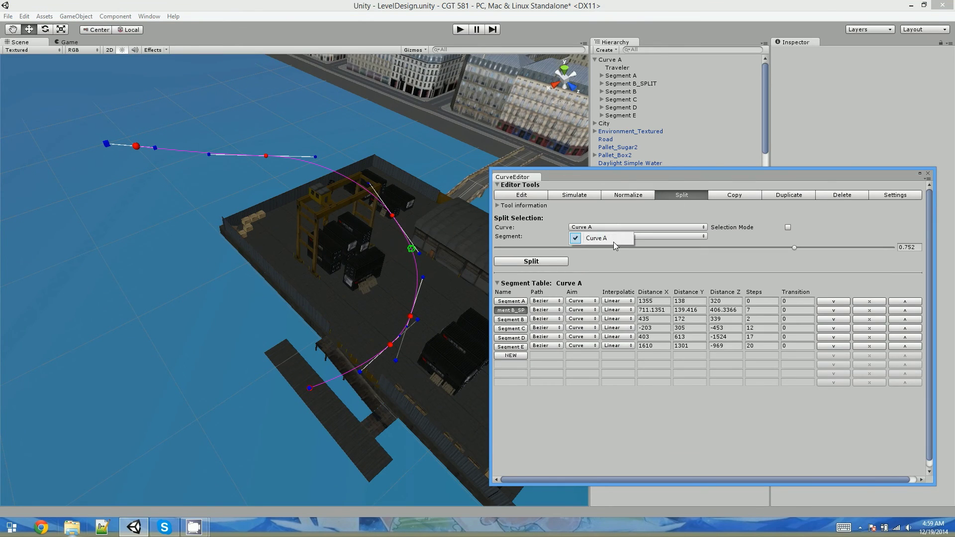
pyautogui.click(694, 235)
pyautogui.click(694, 236)
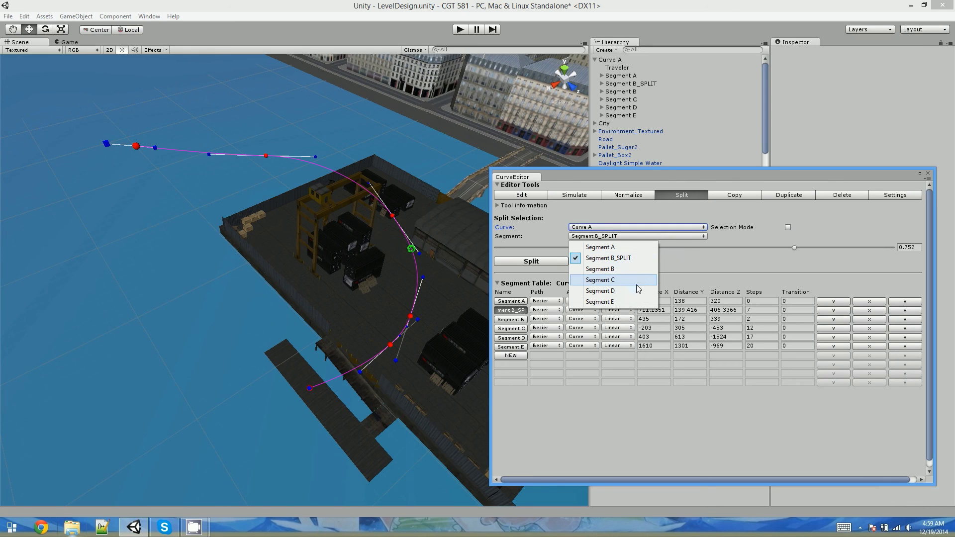
pyautogui.click(636, 284)
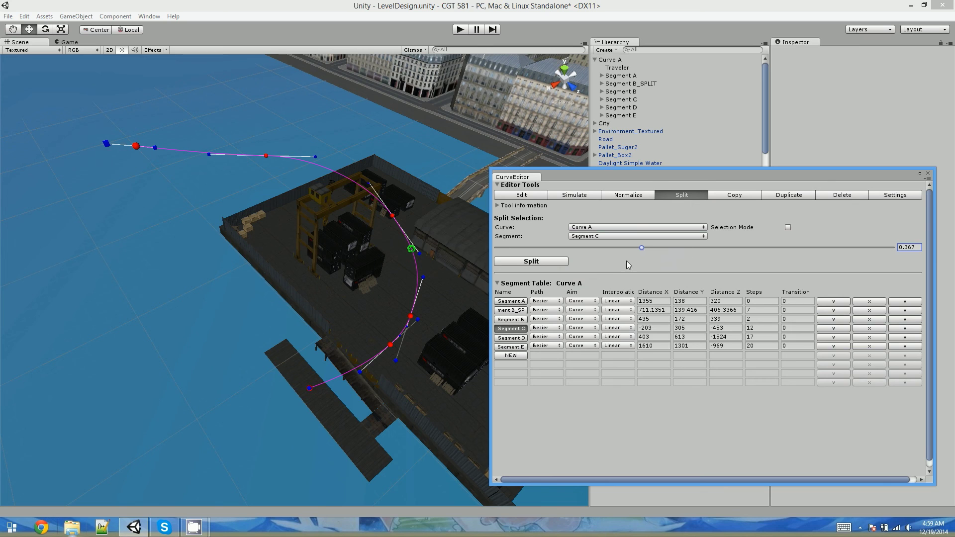
pyautogui.click(542, 262)
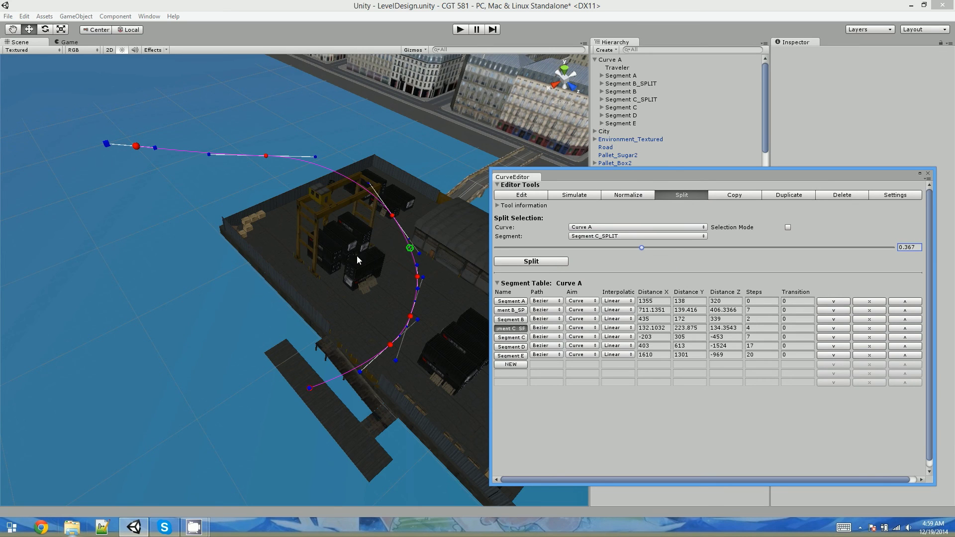
pyautogui.keyDown('alt'); pyautogui.moveTo(393, 298); pyautogui.dragTo(359, 285, button='right'); pyautogui.keyUp('alt')
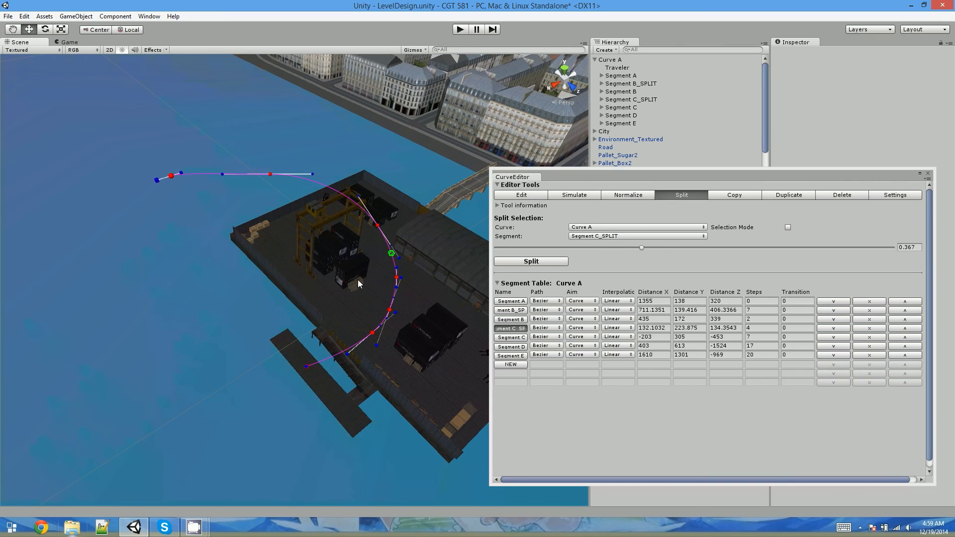